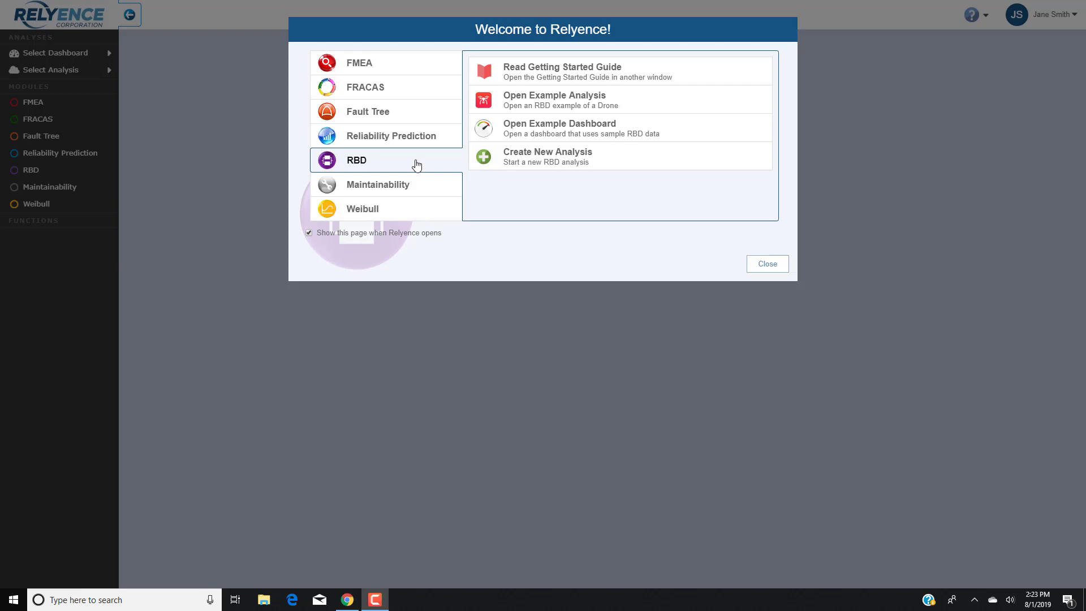
- Open the Drone Example RBD and dismiss the Revert Example tip
click(631, 104)
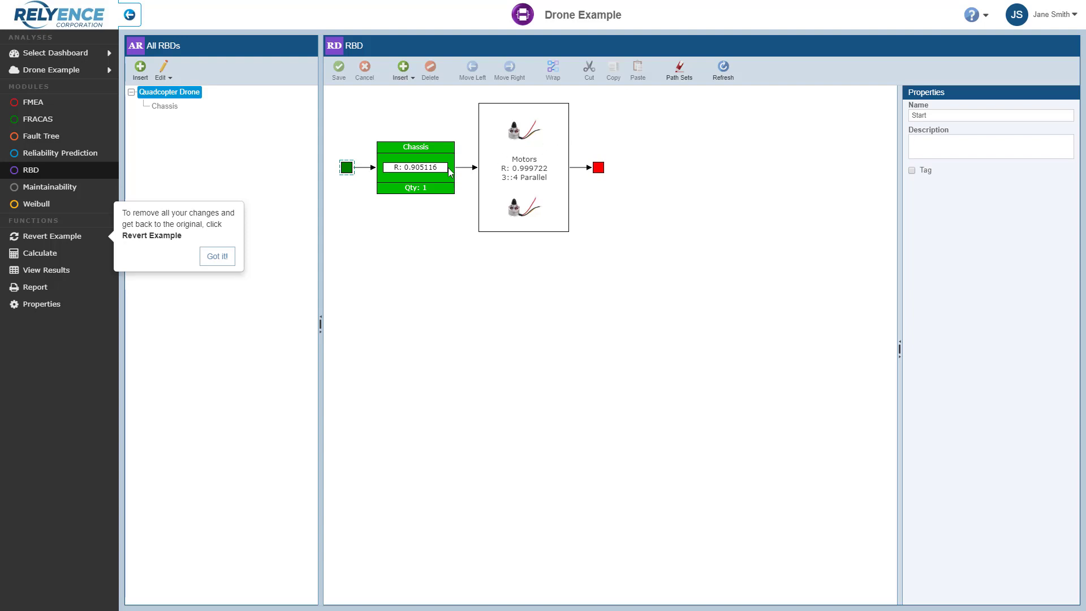
click(225, 261)
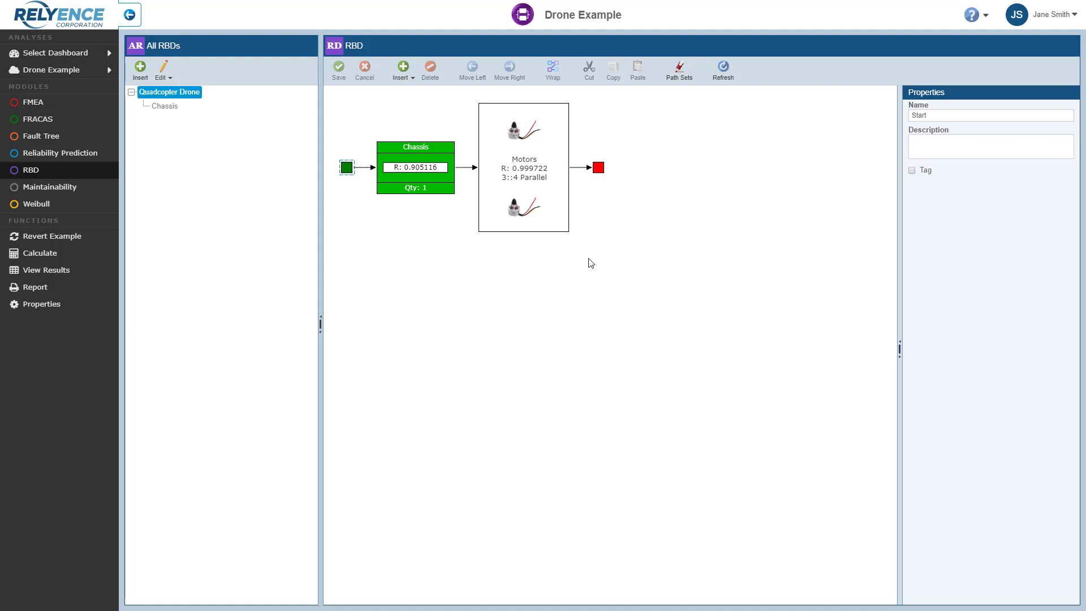
- Select the Motors block to show its 3-of-4 parallel setup and failure rate 6.858593
click(561, 218)
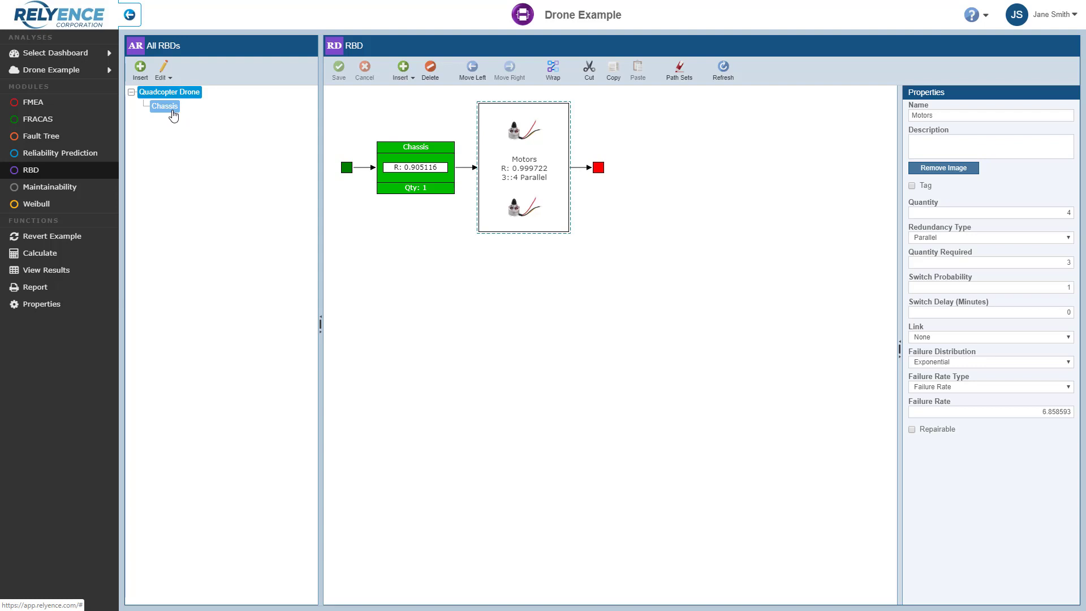
- Show the Chassis subdiagram with Flight Controller, ESC, Receiver and Battery in series
click(164, 106)
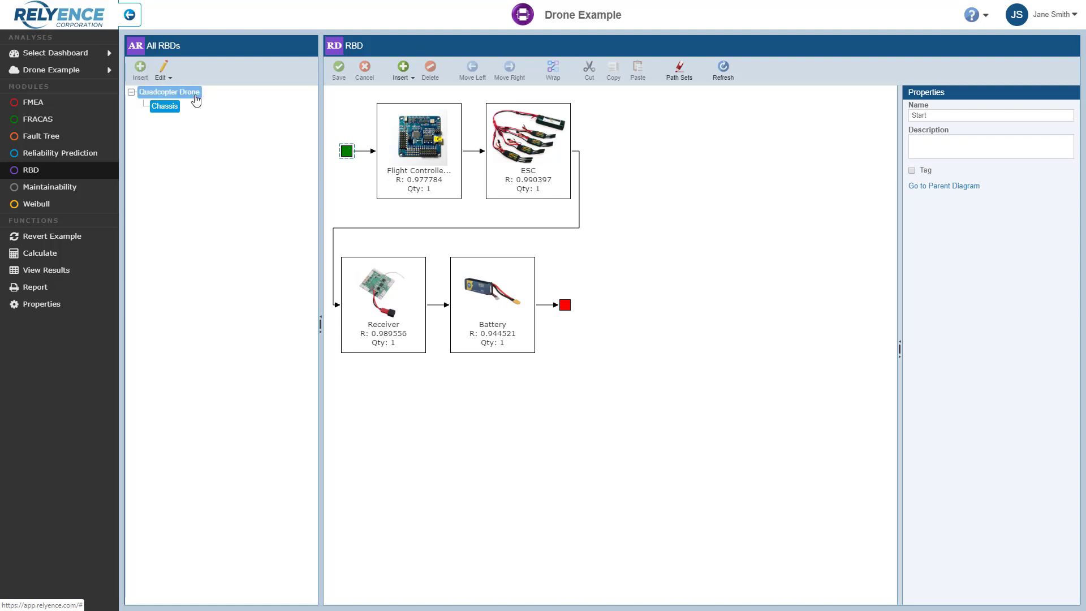
click(169, 92)
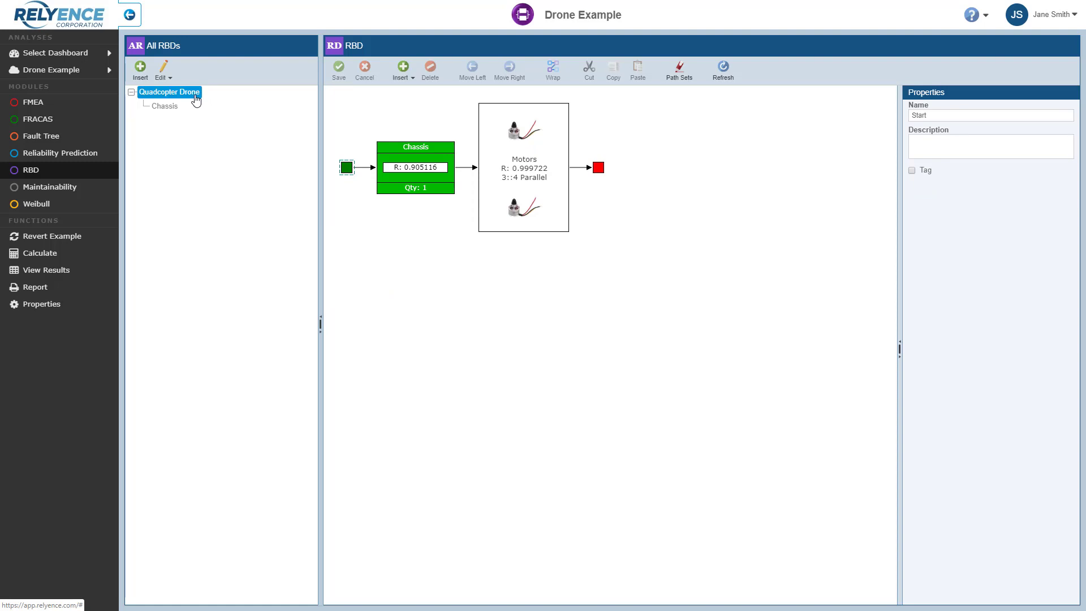
click(438, 186)
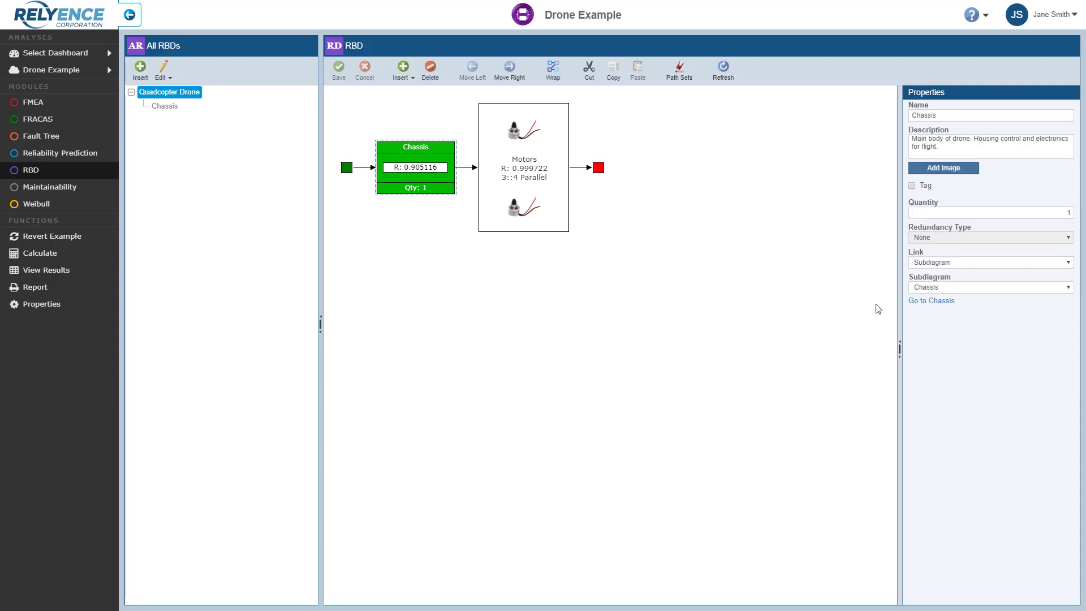
click(939, 304)
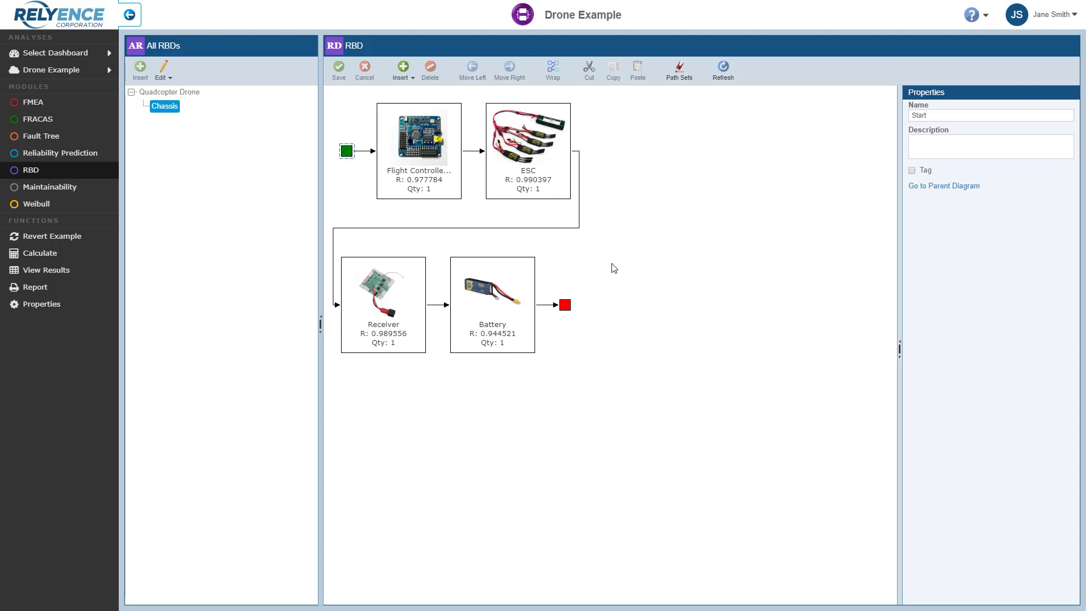
- Return to the top-level diagram showing Chassis and Motors in series
click(957, 193)
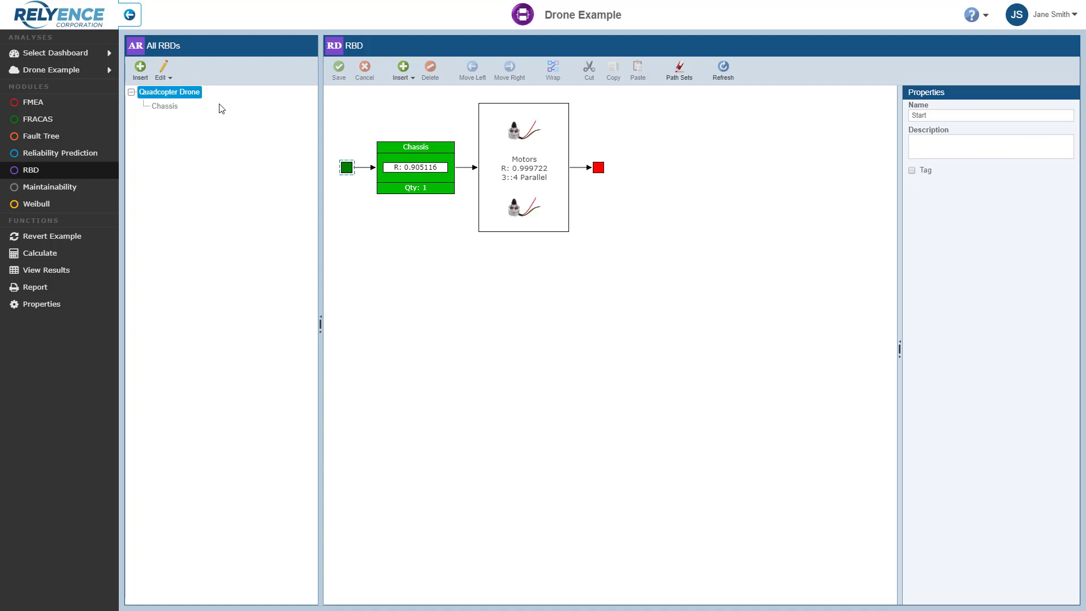
- Open the Calculate RBD dialog with end time 1000 and 10 display steps
click(75, 257)
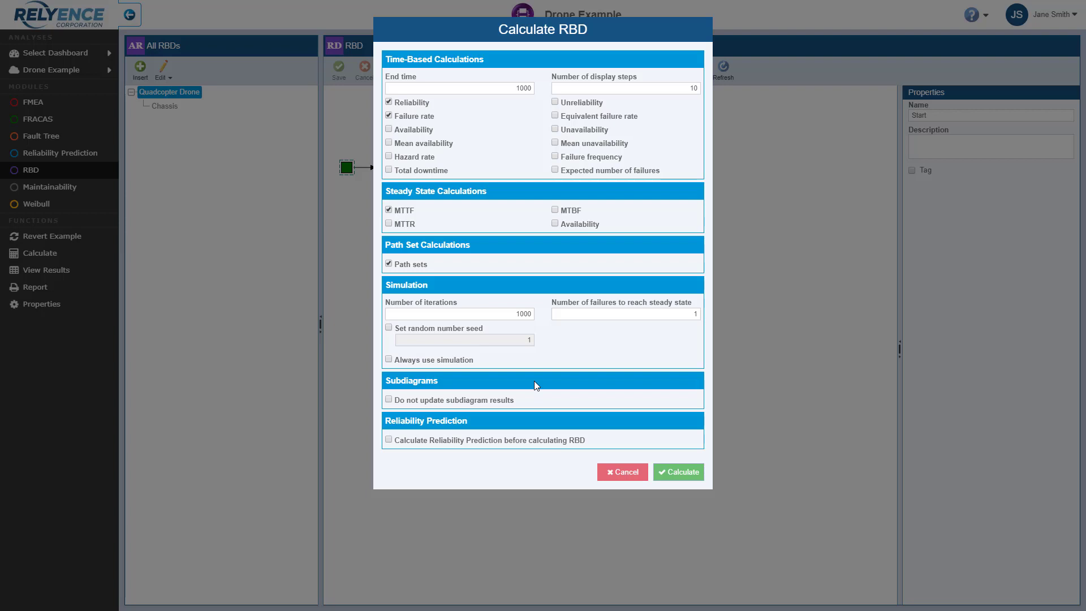
- Calculate the RBD for an MTTF of 9660.534543 and move the Results window aside
click(701, 476)
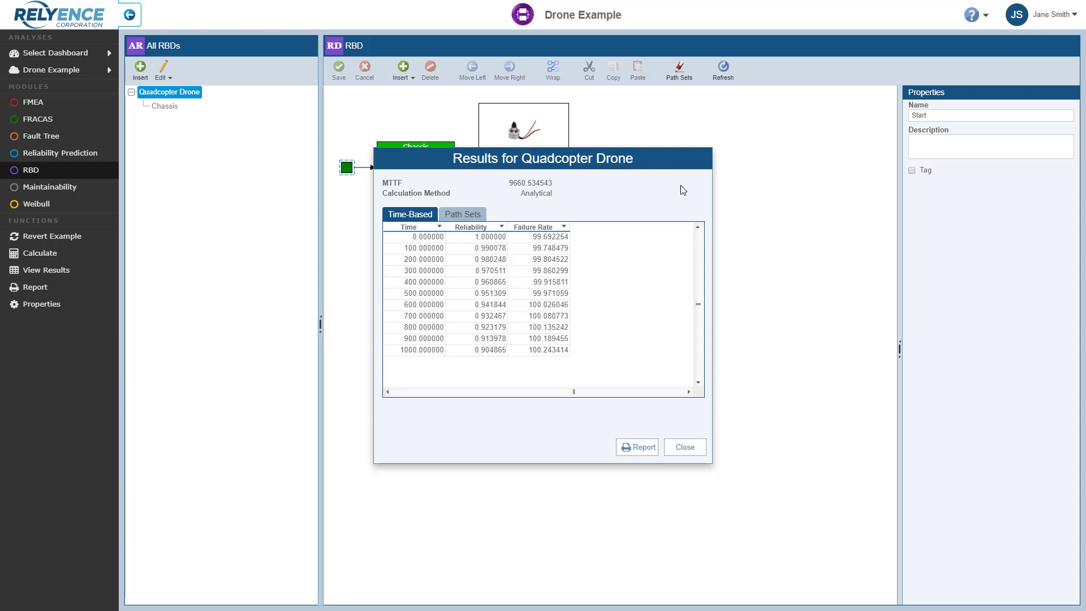
drag(684, 188, 898, 226)
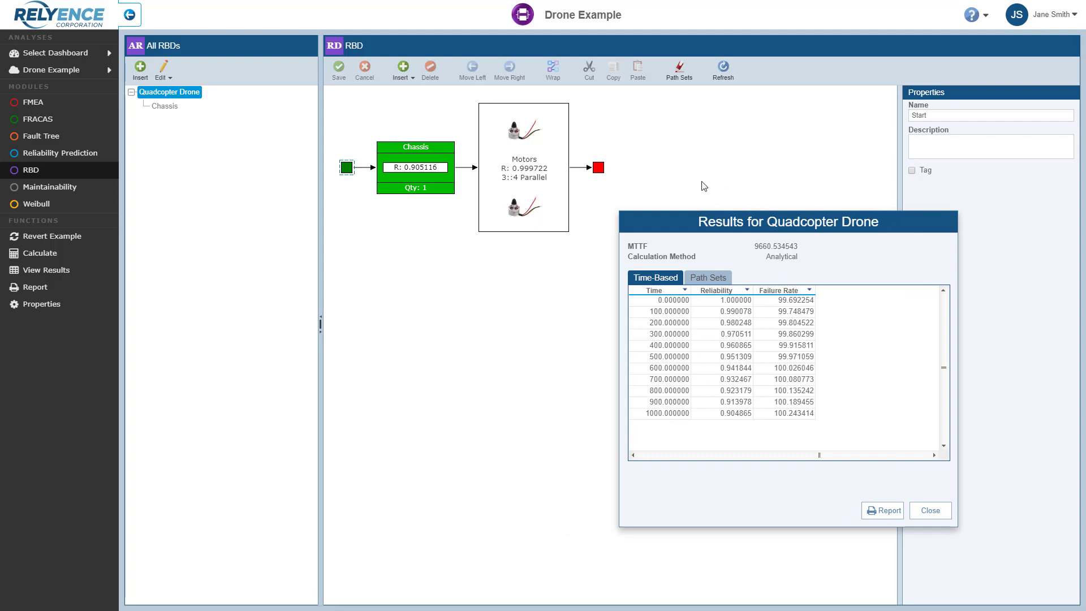
- View the Motors block's reliability results, then close that results window
click(555, 137)
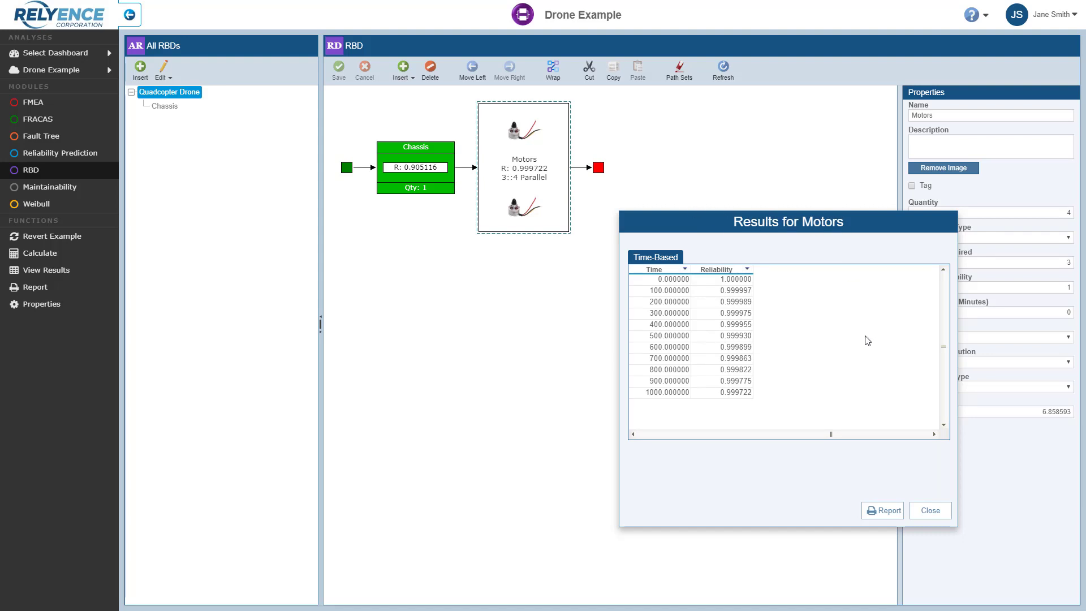
click(940, 519)
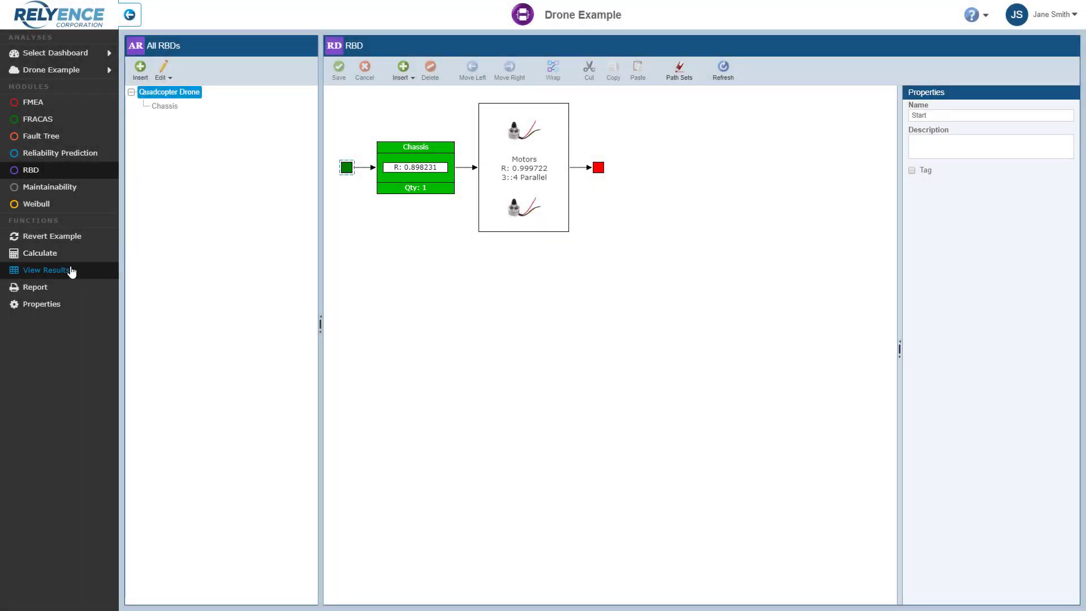
- Open the Quadcopter Drone results on the Path Sets tab, showing one path at 0.897982
click(71, 272)
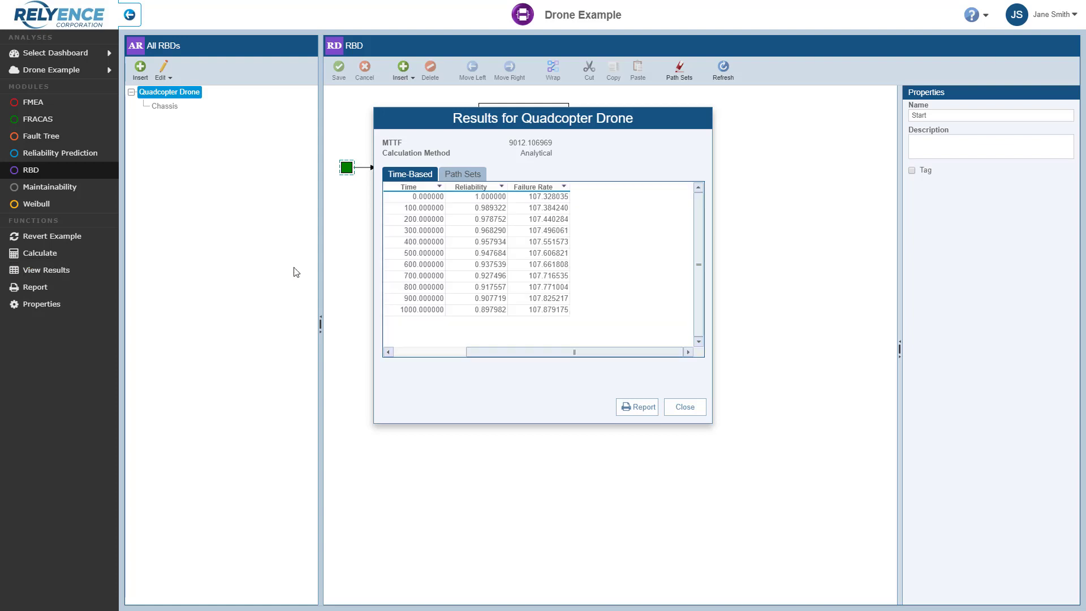
click(482, 176)
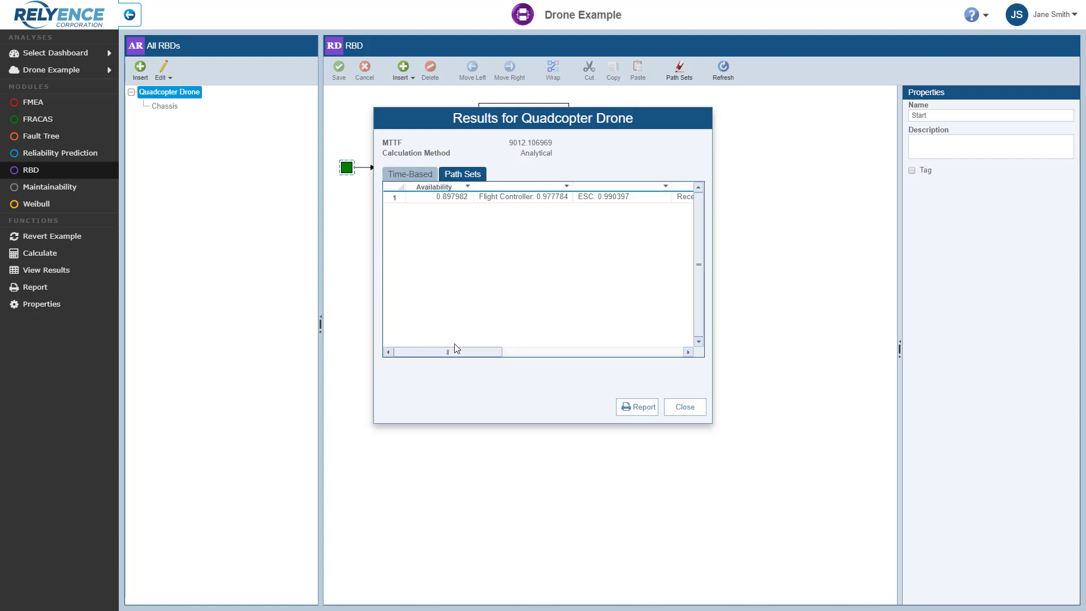
drag(537, 355, 618, 357)
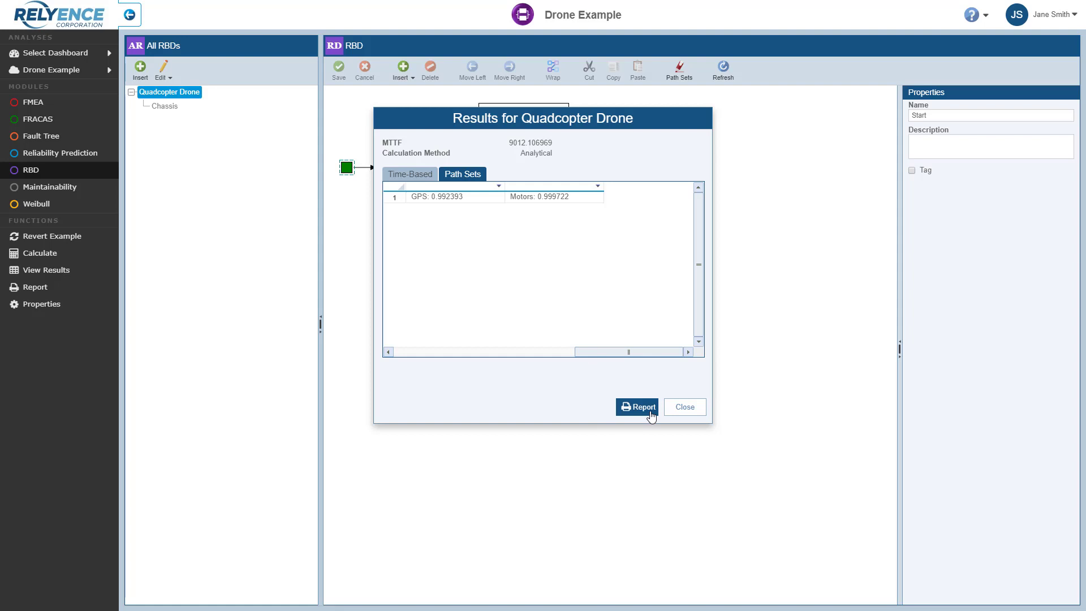
- Close the results, highlight path set 1 on the diagram, then clear the highlighting
click(696, 407)
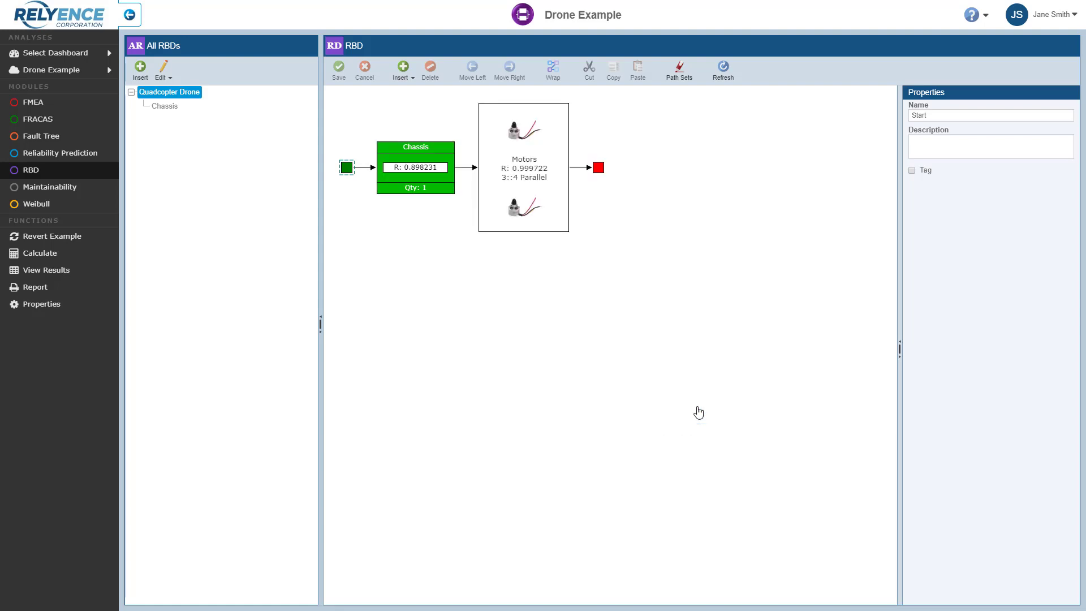
click(686, 68)
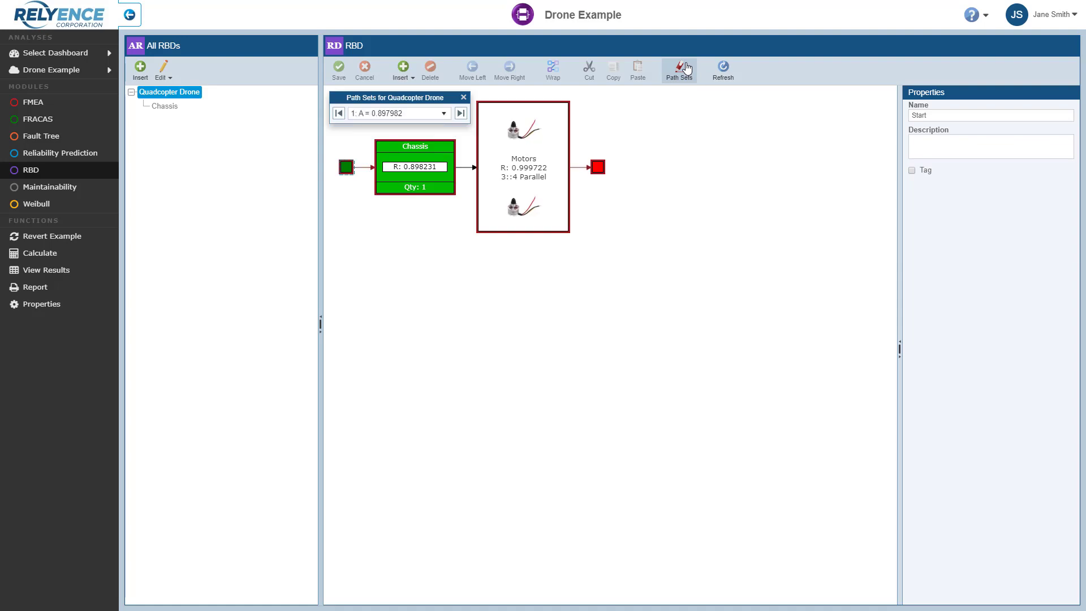
click(464, 99)
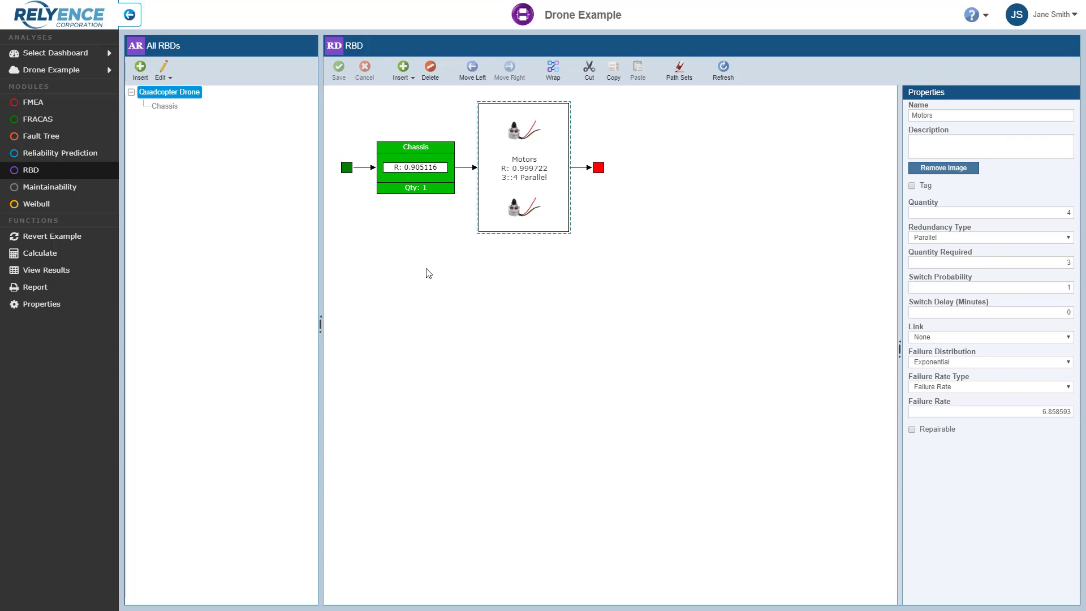
- Open Report Options for a Quadcopter Drone report including steady state results
click(74, 289)
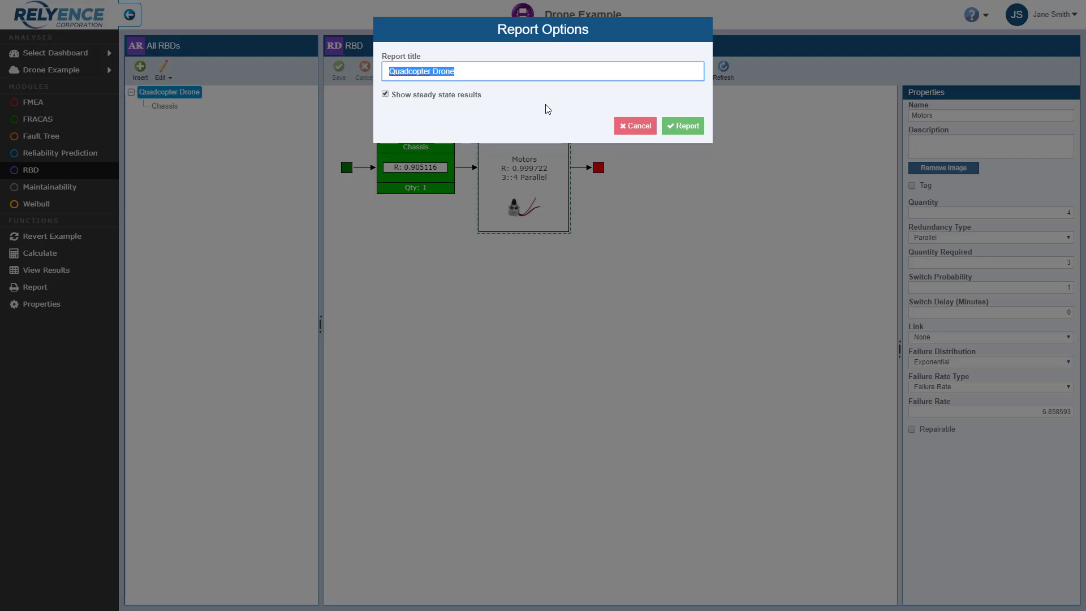
- Generate the Quadcopter Drone diagram report (MTTF 9660.534543) and review its image export formats without exporting
click(700, 129)
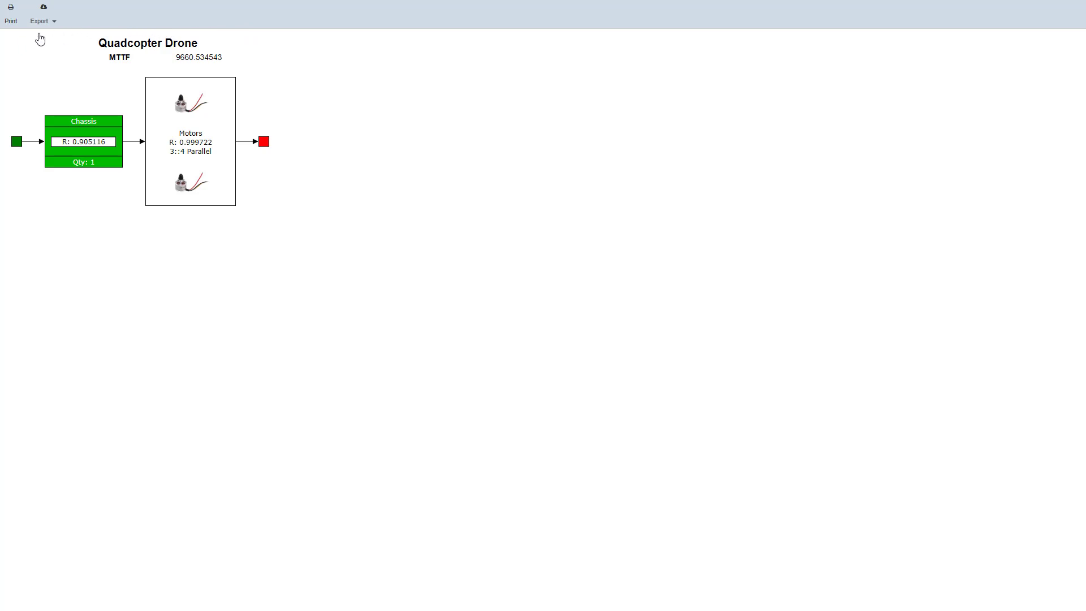
click(56, 24)
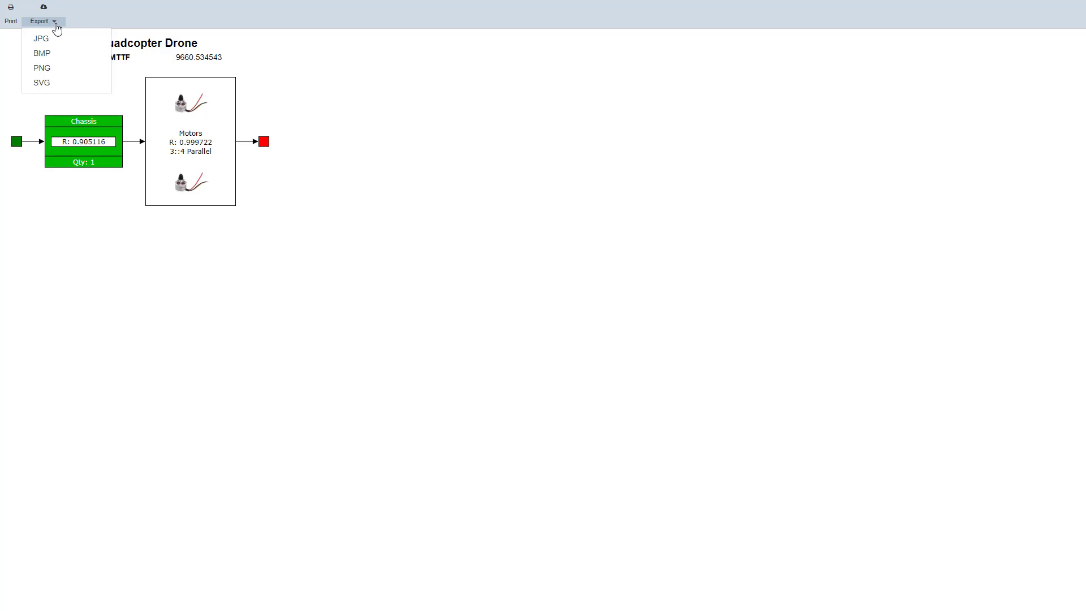
click(294, 55)
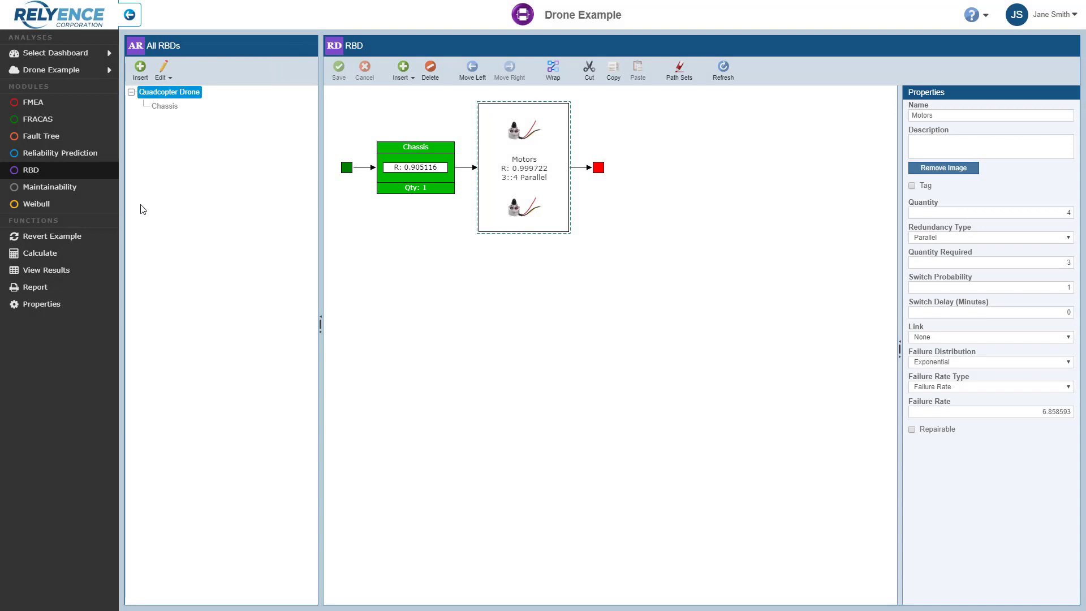
- Show the whole Quadcopter Drone's time-based results instead of Motors' and start an RBD Results report
click(94, 277)
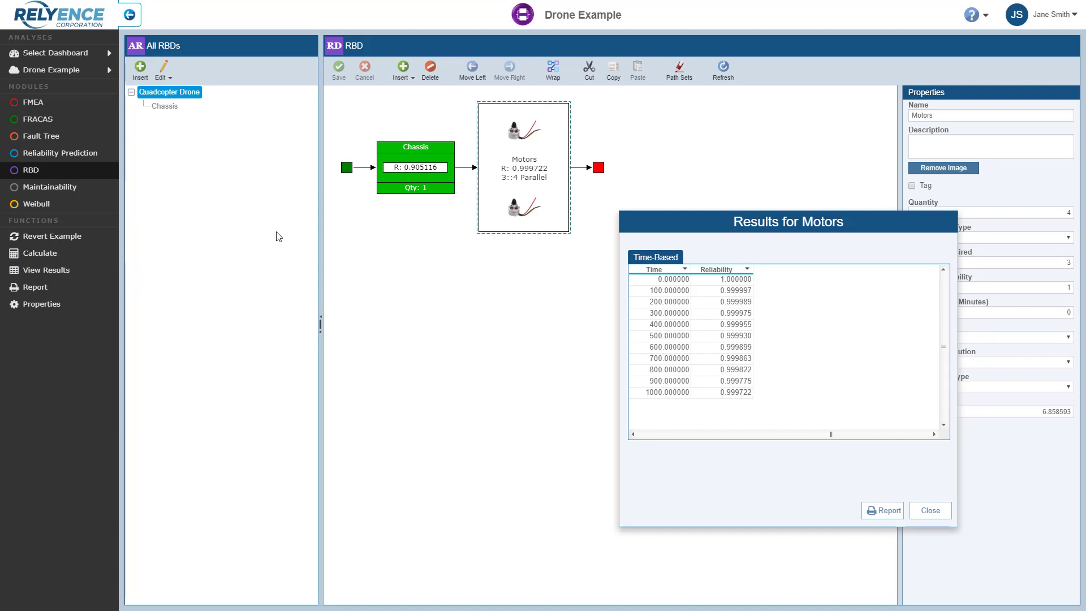
click(346, 168)
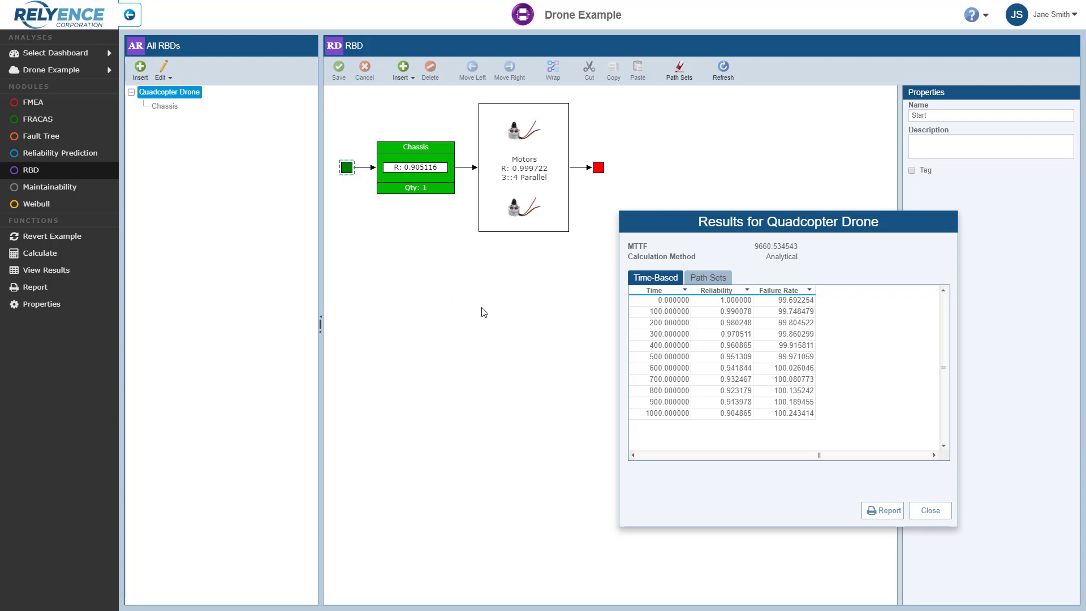
click(887, 511)
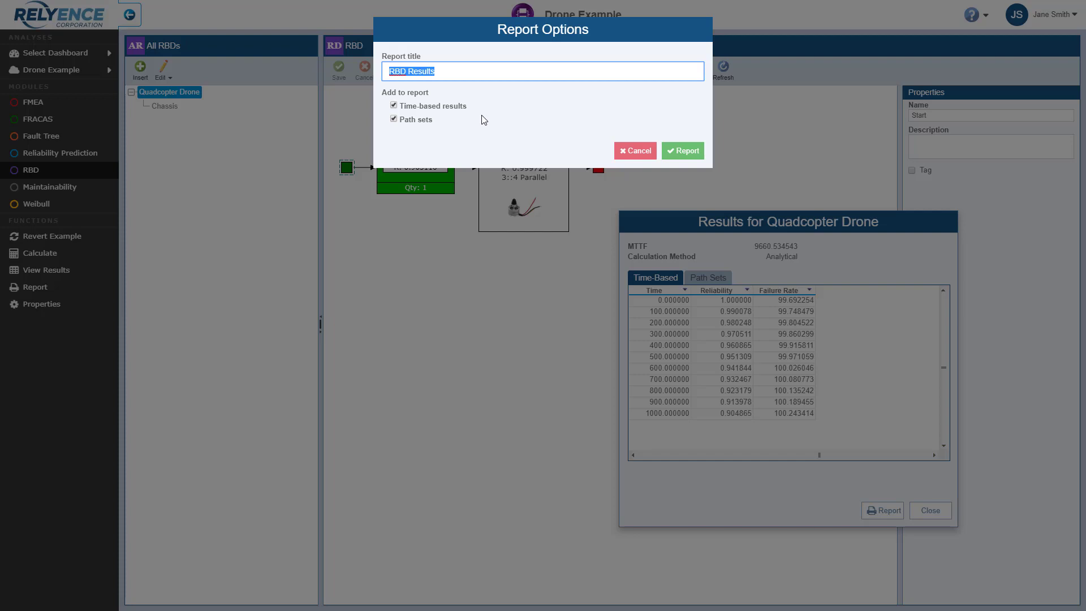
- Generate the RBD Results report with path sets excluded, and check its export formats without exporting
click(393, 119)
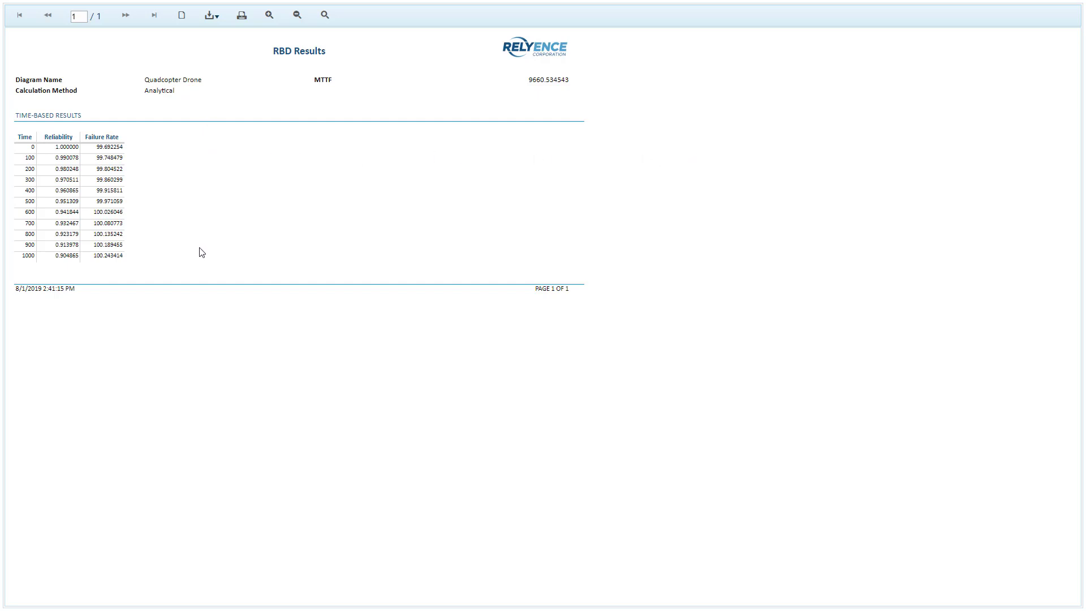
click(218, 20)
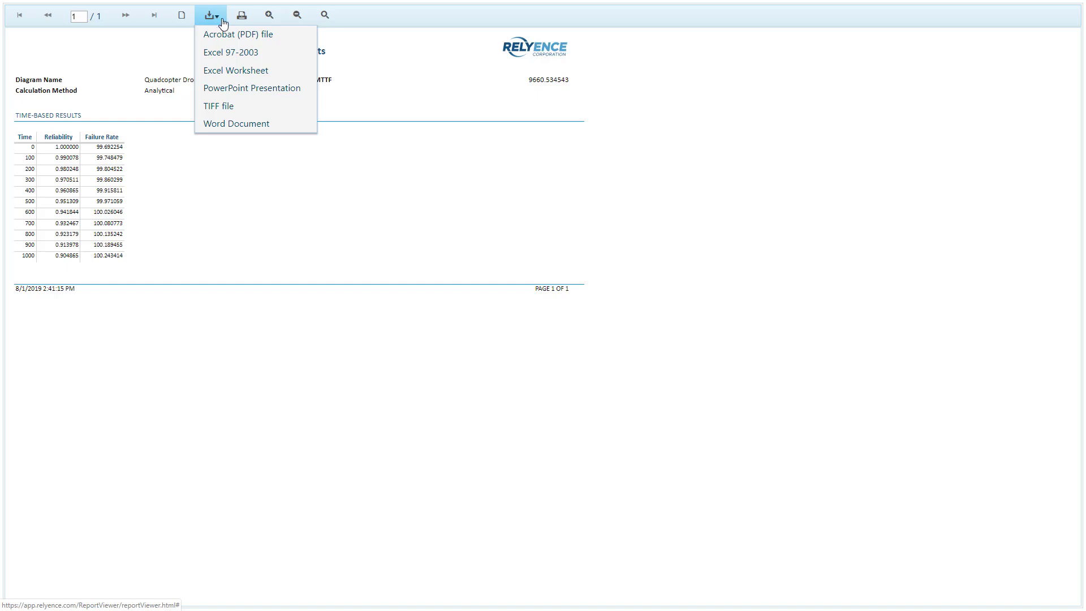
click(414, 50)
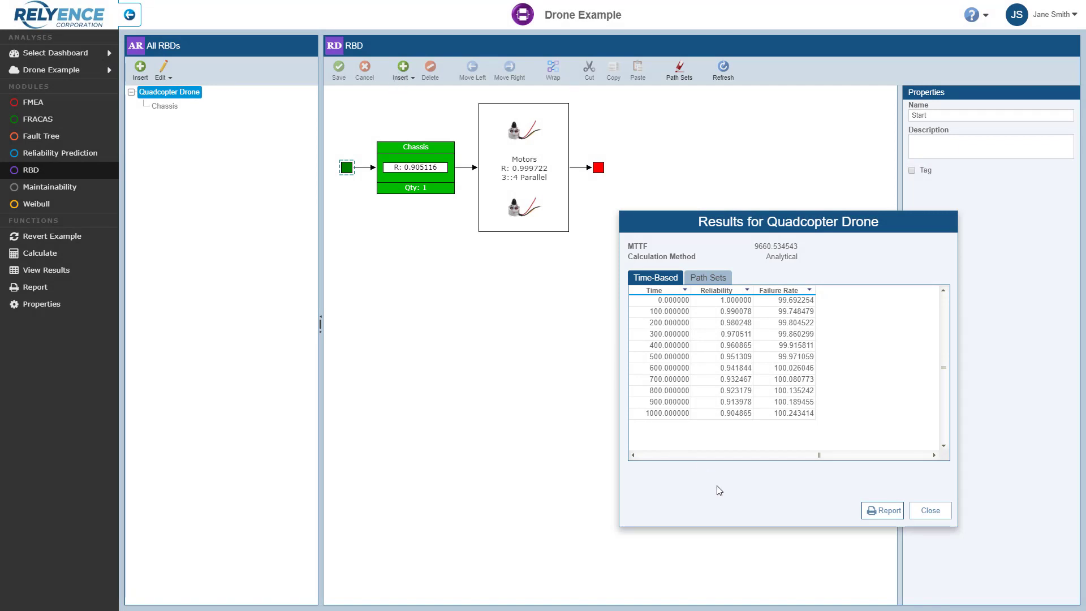
- Close the Results for Quadcopter Drone window to return to the diagram
click(934, 514)
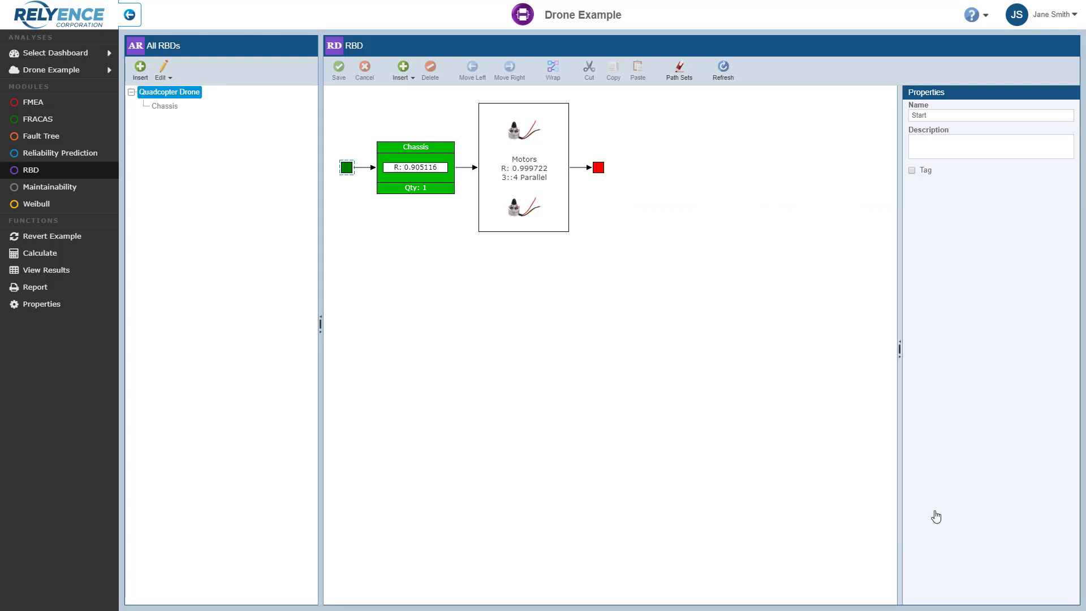